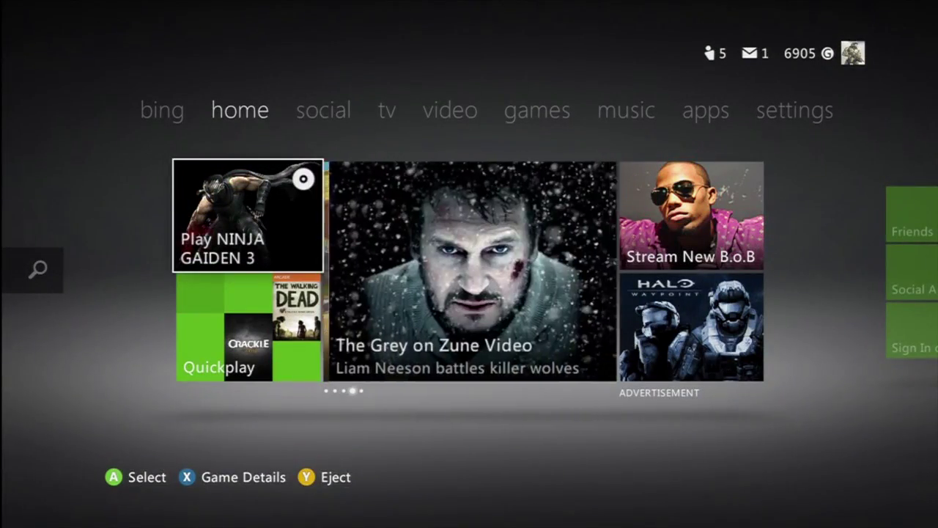
Step: Open the console's System settings from the settings section of the Xbox dashboard
key(Right)
key(Right)
key(Up)
key(Right)
key(Right)
key(Right)
key(Right)
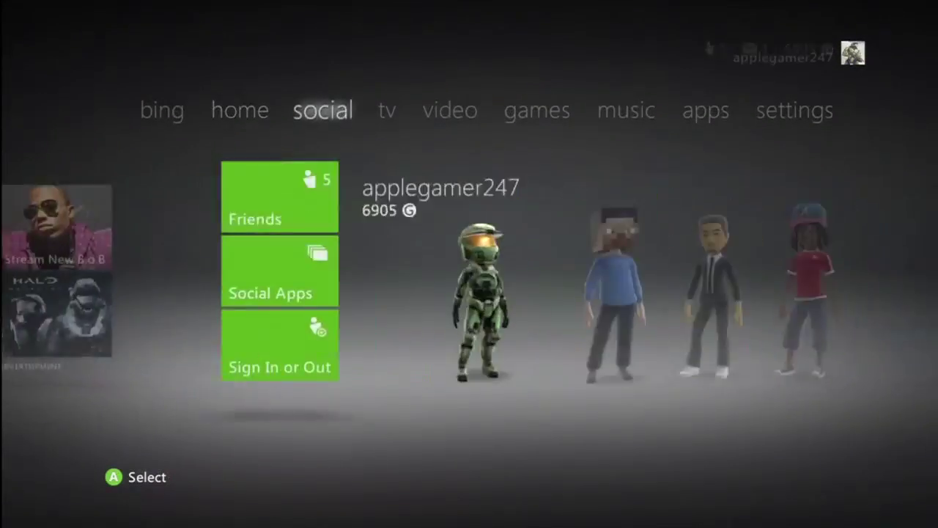
key(Right)
key(Right)
key(Right)
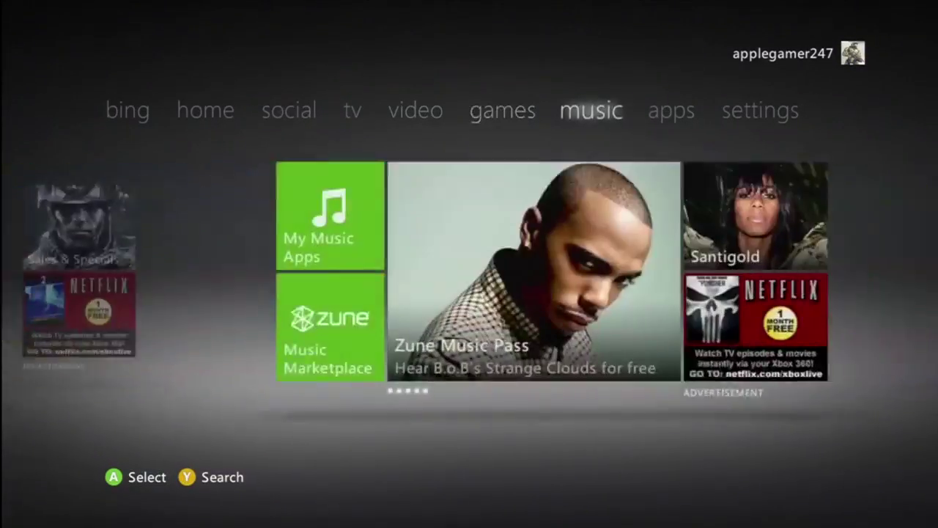
key(Down)
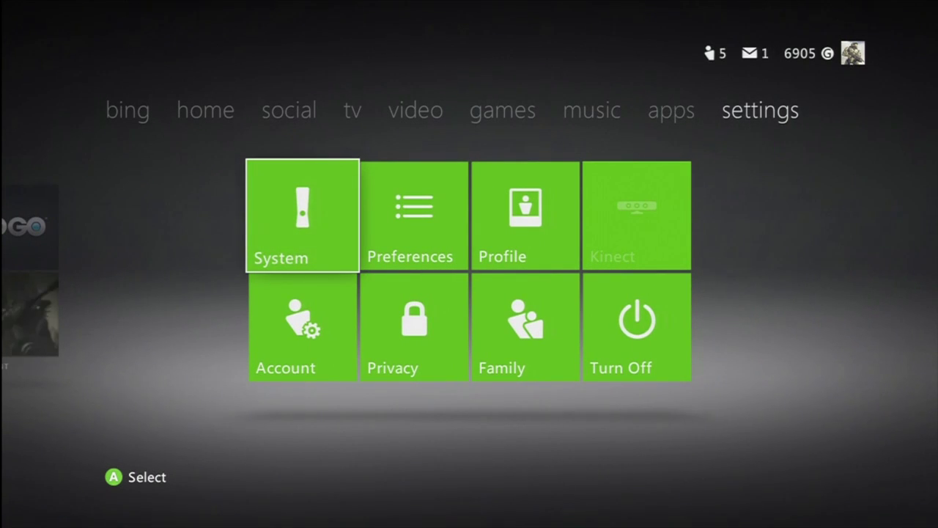
key(Return)
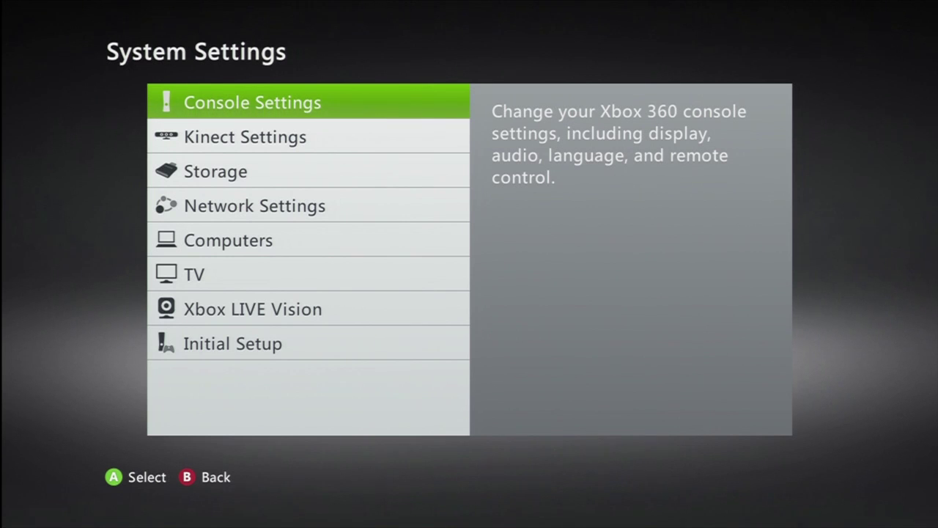
Step: Open the HDTV Settings within the console's Display settings
key(Return)
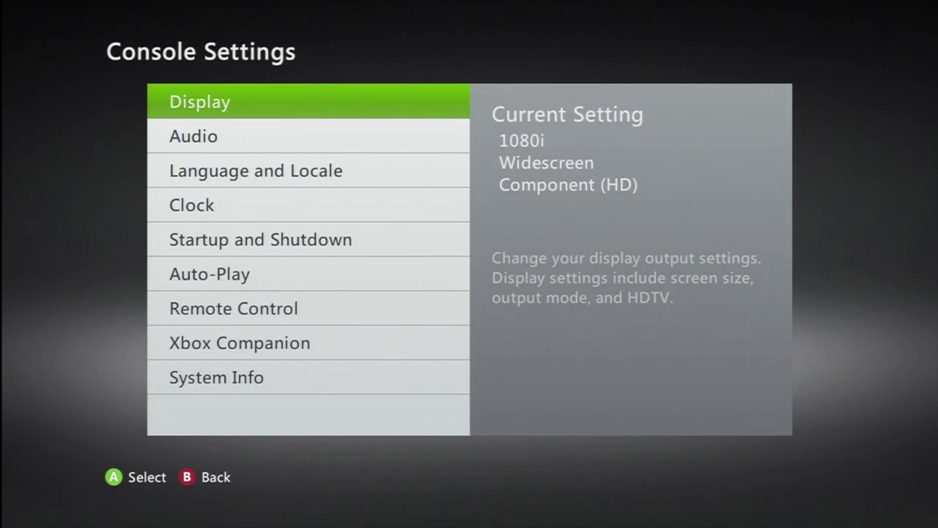
key(Return)
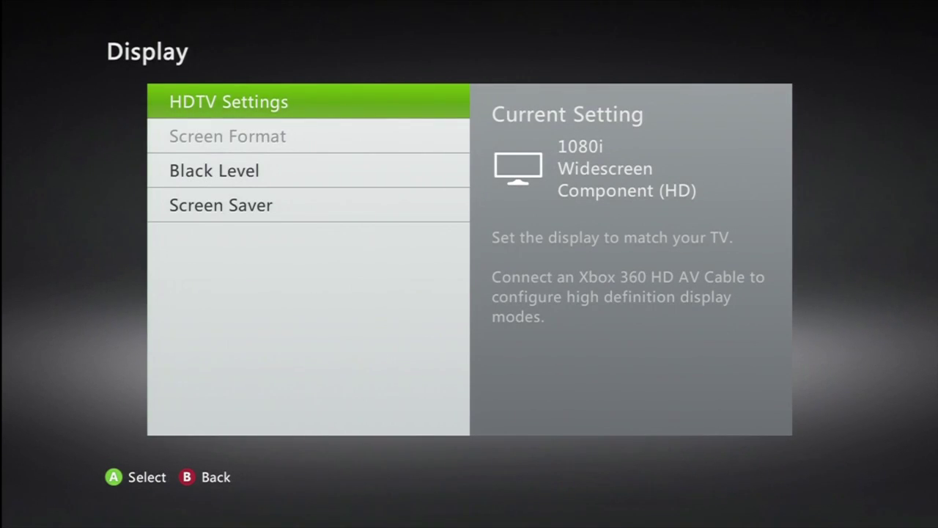
key(Return)
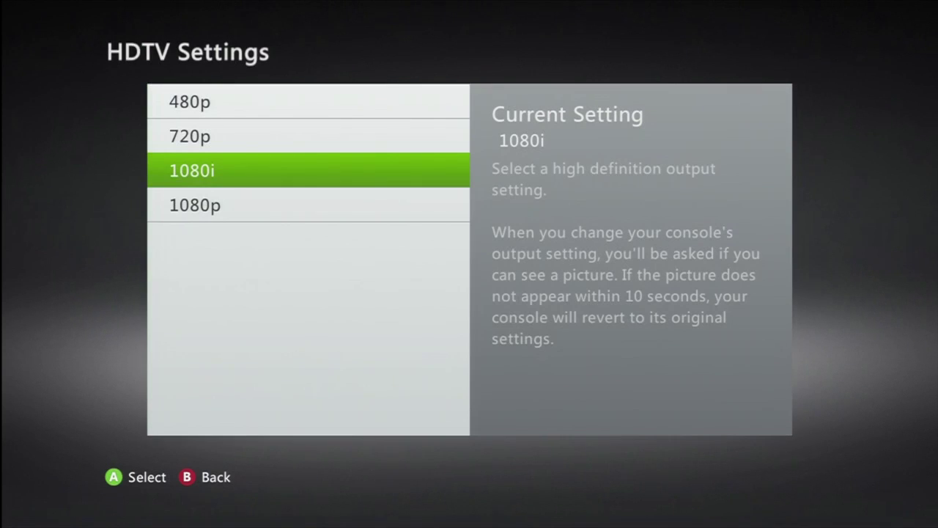
Step: Compare the 720p and 1080i output options in the HDTV Settings
key(Up)
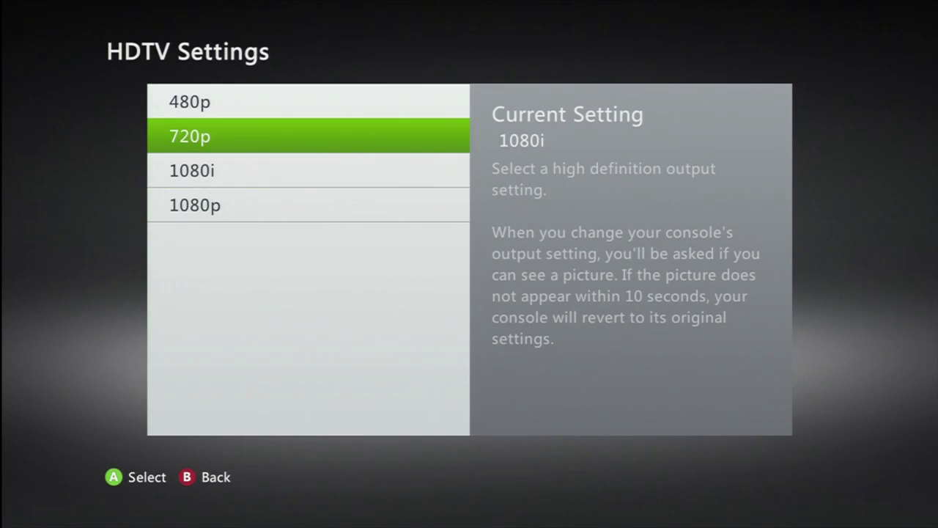
key(Down)
key(Up)
key(Down)
key(Up)
key(Down)
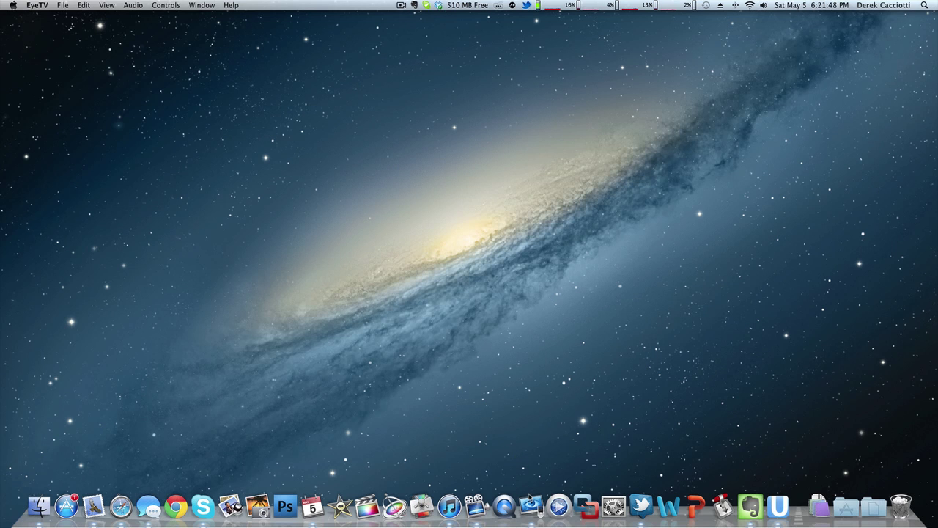
Step: Switch to EyeTV on the Mac, open its Component Video window and enlarge it
click(529, 502)
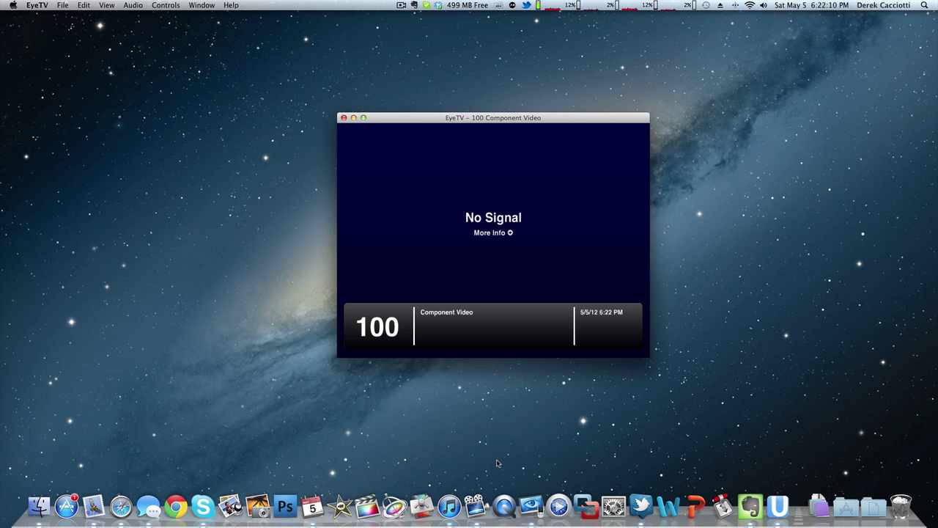
key(super+3)
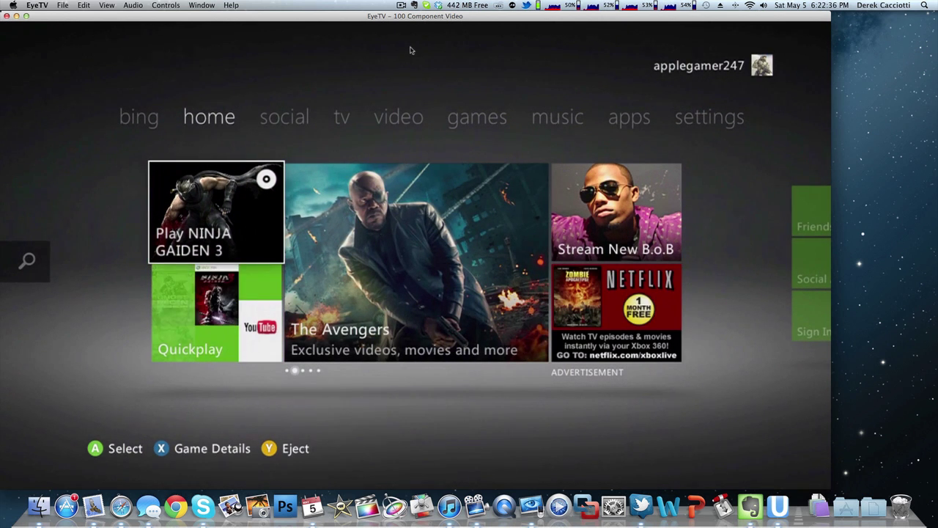
key(super+Tab)
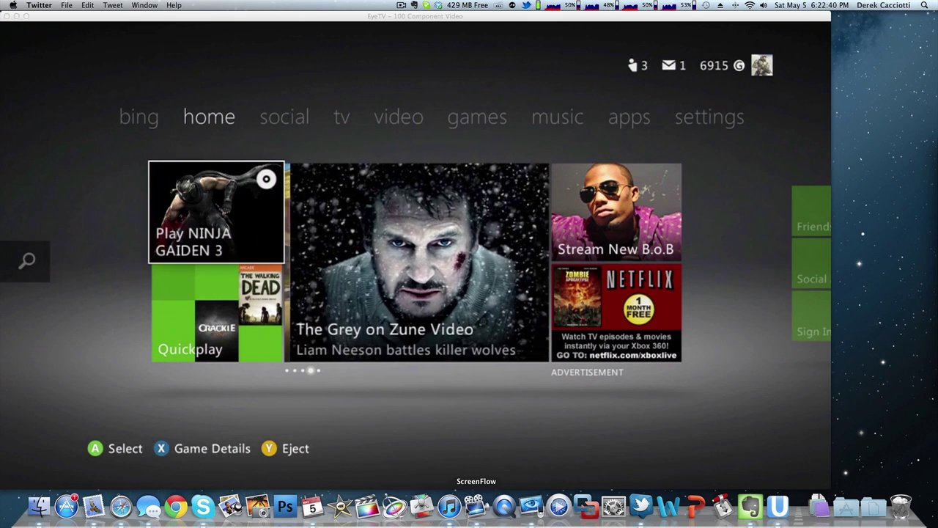
click(168, 29)
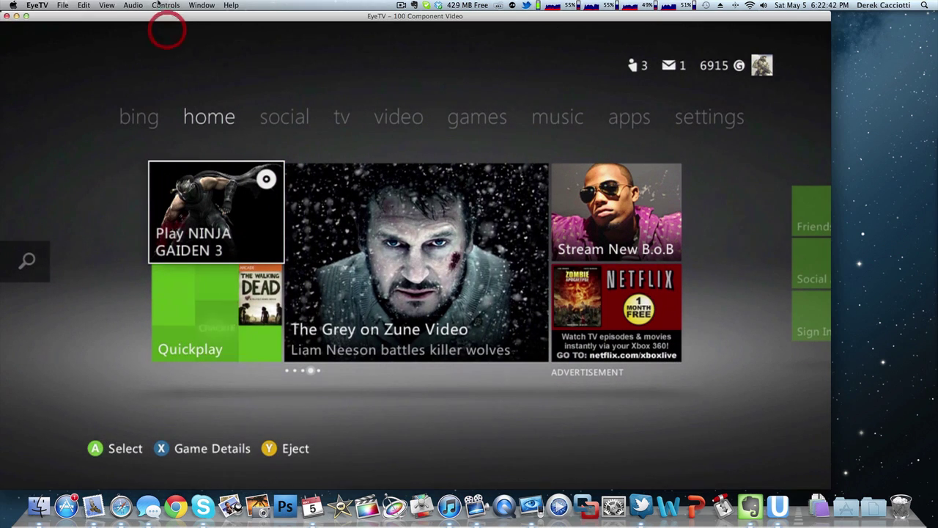
click(196, 5)
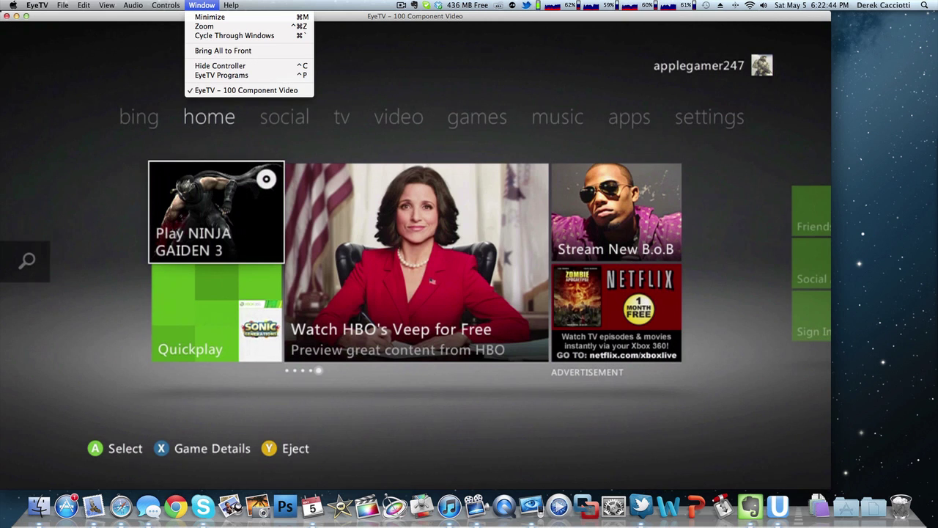
key(Escape)
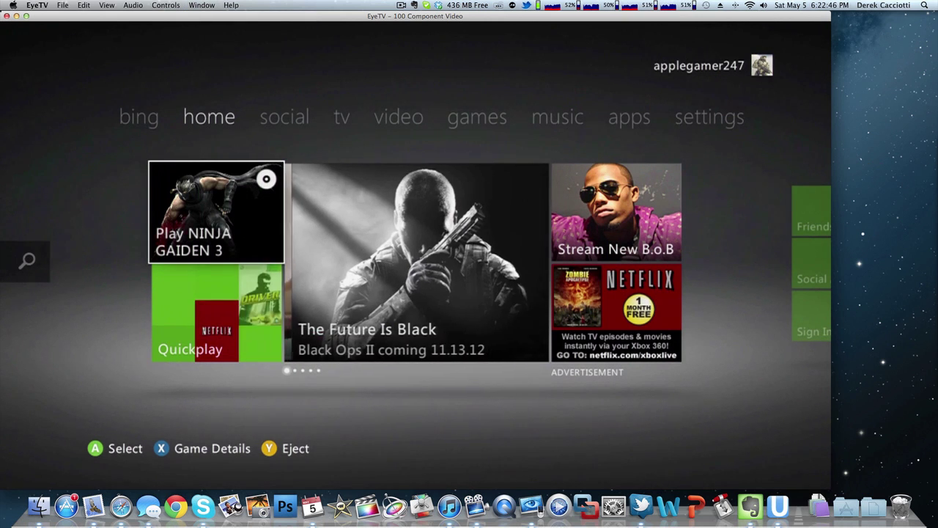
key(super+shift+r)
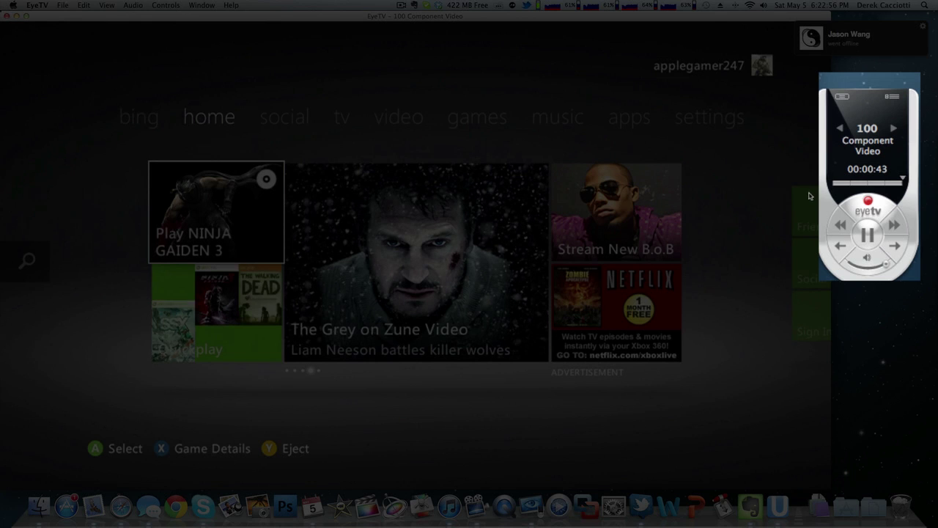
Step: Pause the Component Video playback in EyeTV and jump ahead to the latest picture
click(868, 202)
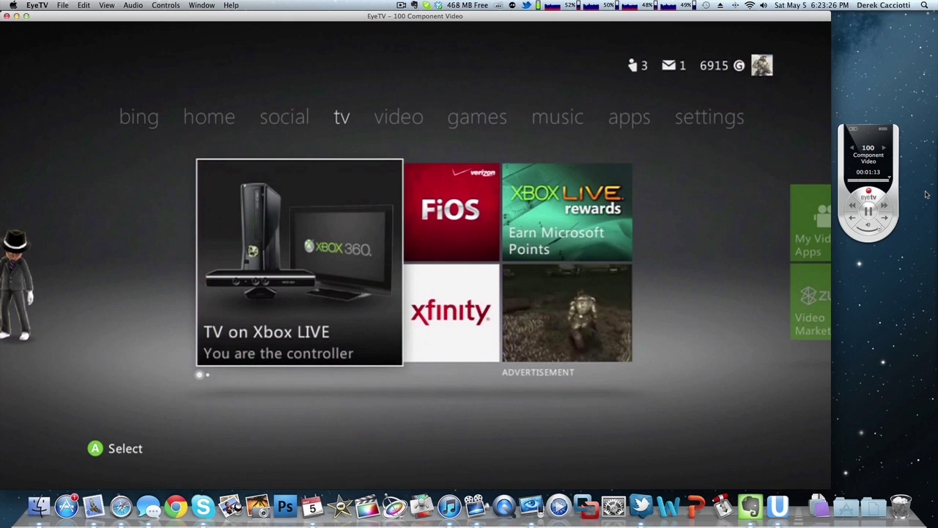
key(space)
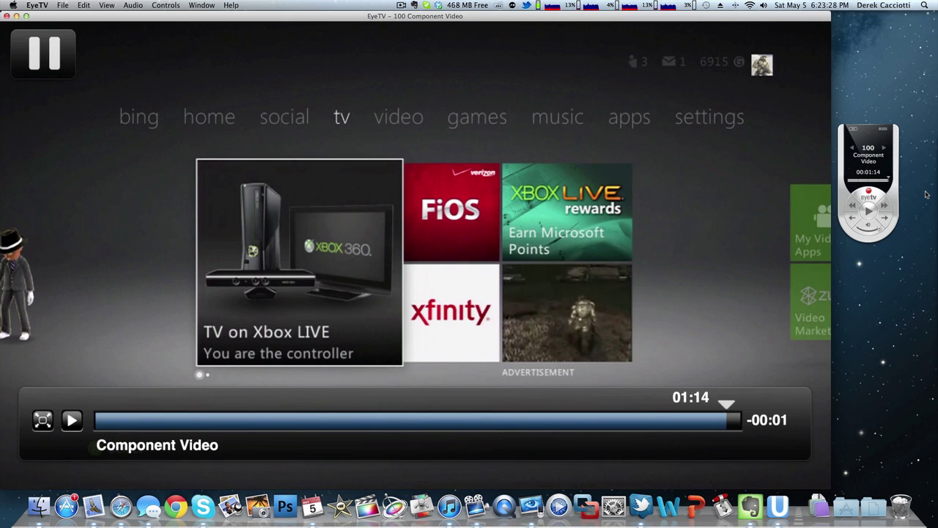
key(super+Right)
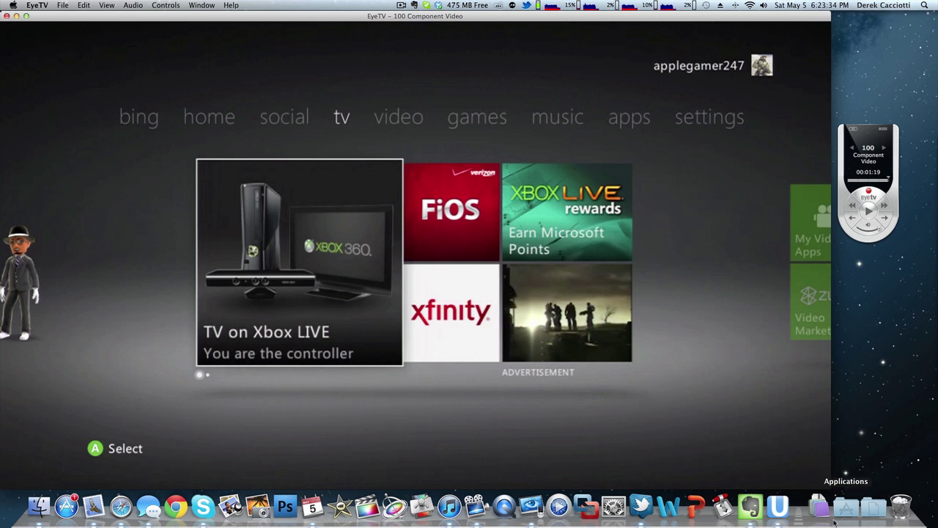
Step: Open Ustream Producer and launch Desktop Presenter on this computer
click(779, 508)
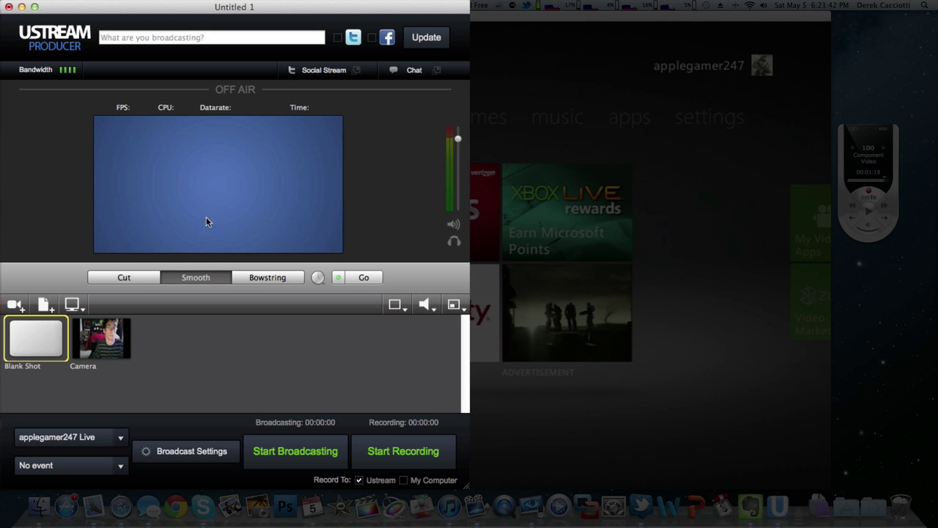
click(68, 306)
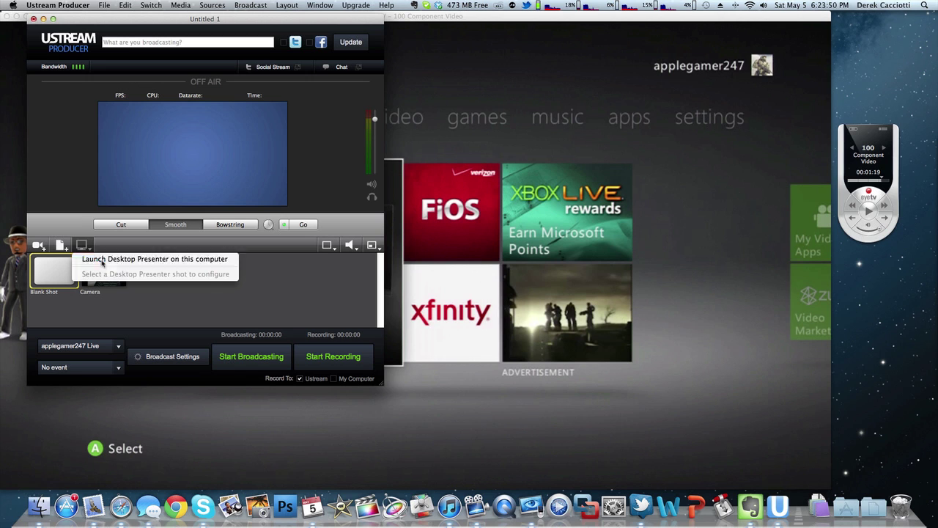
click(85, 258)
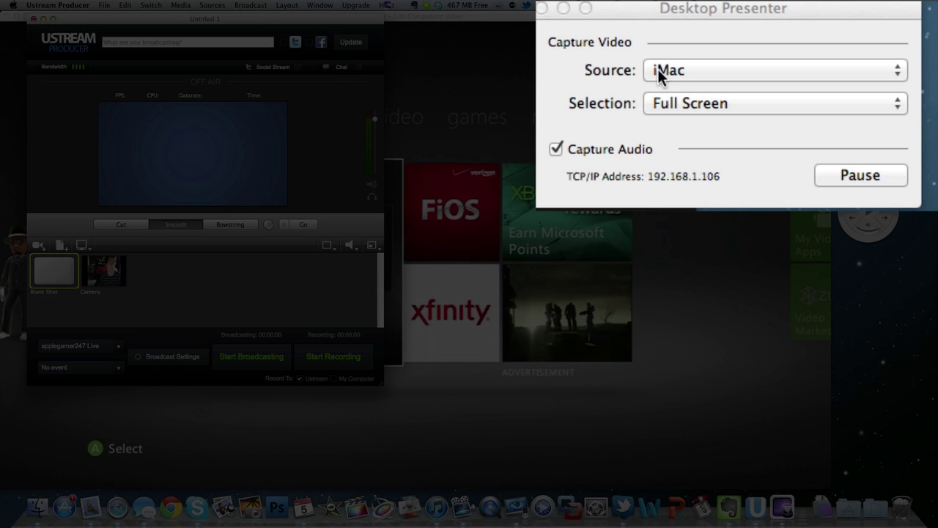
Step: Set Desktop Presenter to capture a window, using EyeTV as the application and EyeTV – 100 Component Video as the window
click(657, 69)
click(697, 125)
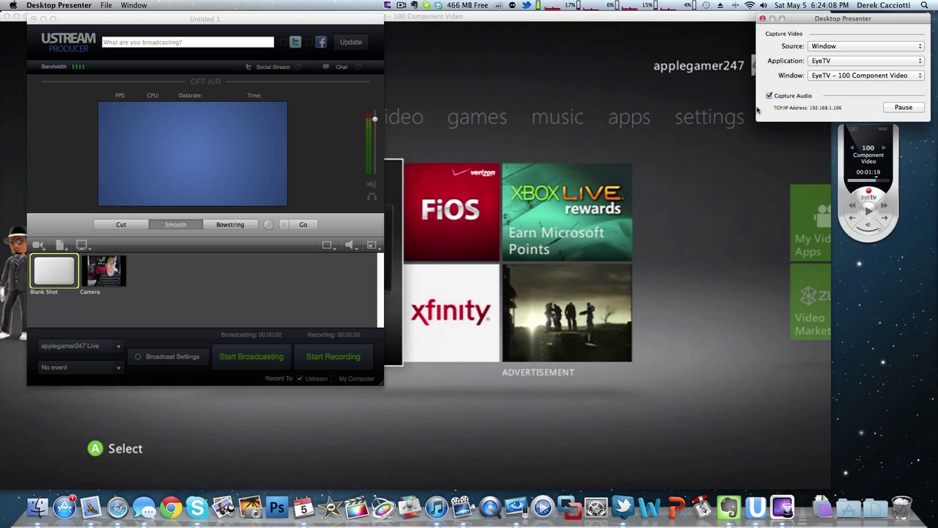
Step: Add the iMac's Desktop Presenter shot in Ustream Producer and make it the active shot
click(61, 245)
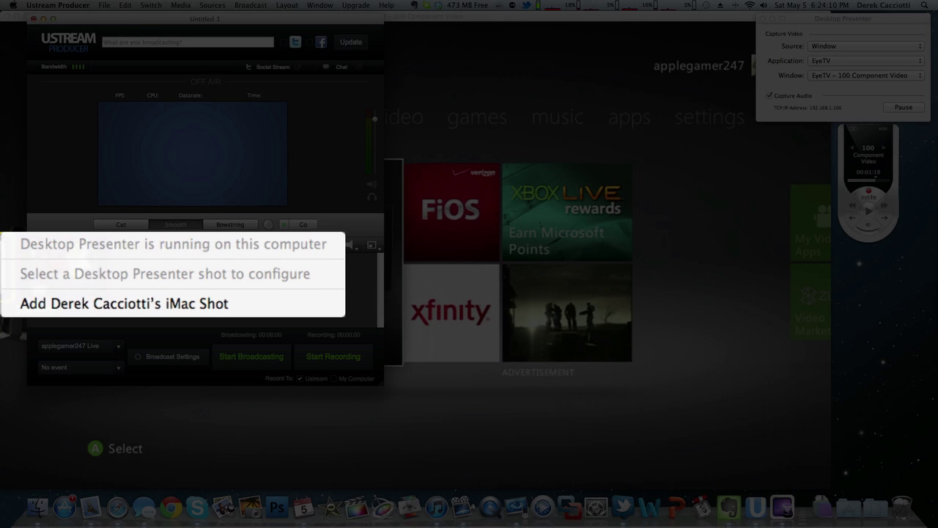
click(117, 305)
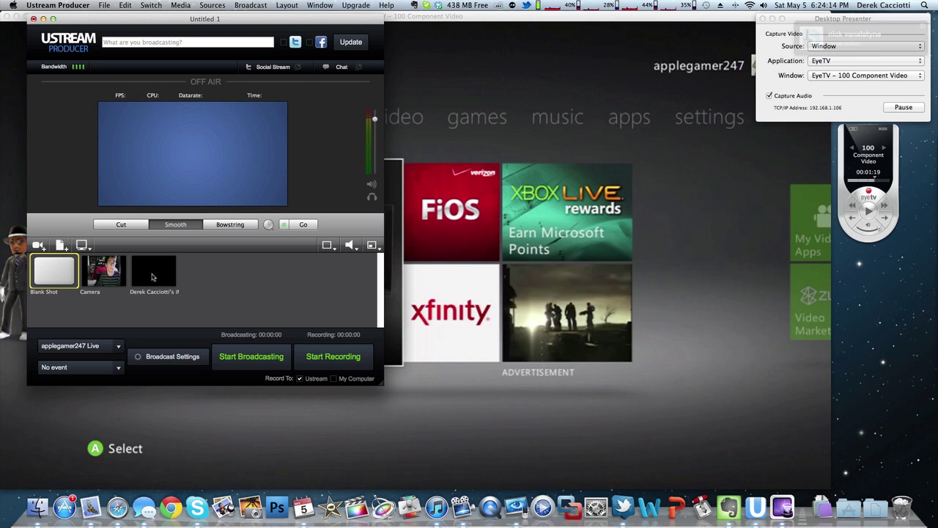
click(154, 272)
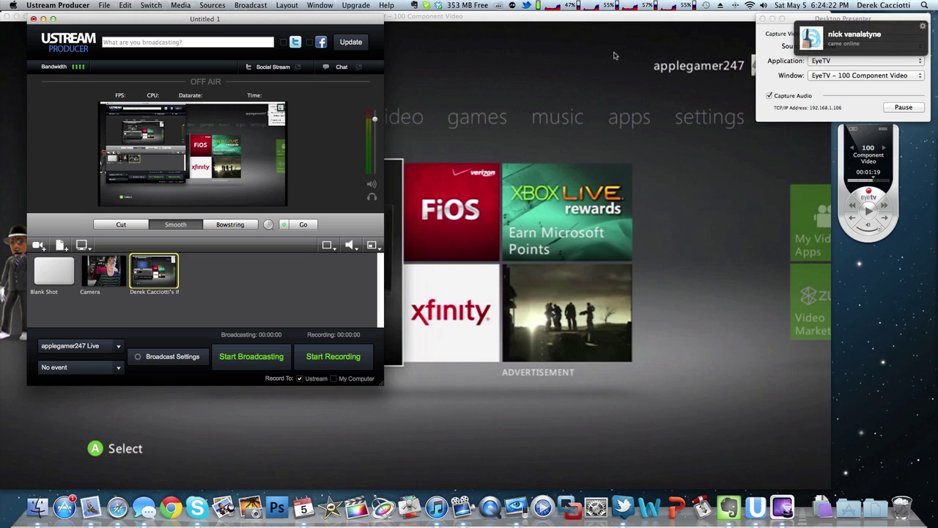
Step: Deselect the iMac shot in Ustream Producer and move the Desktop Presenter window just above the EyeTV controller
drag(775, 35, 757, 115)
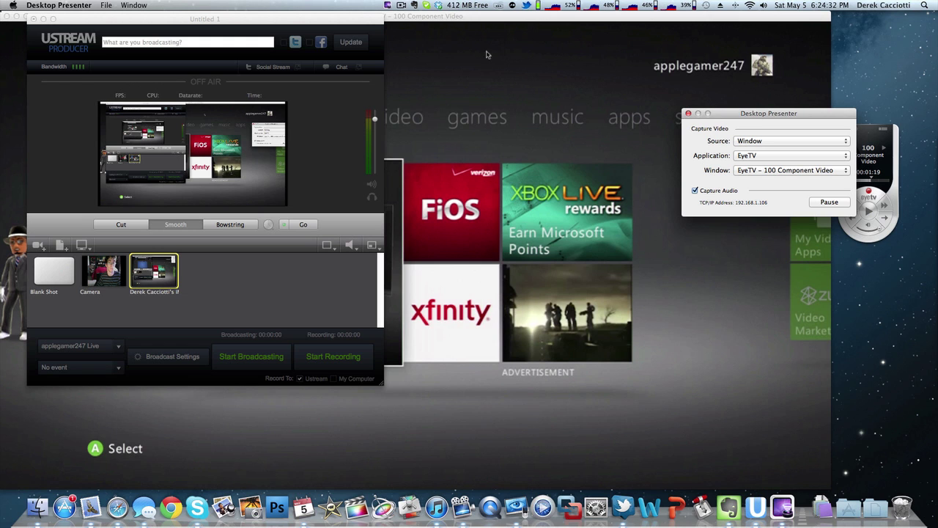
click(256, 307)
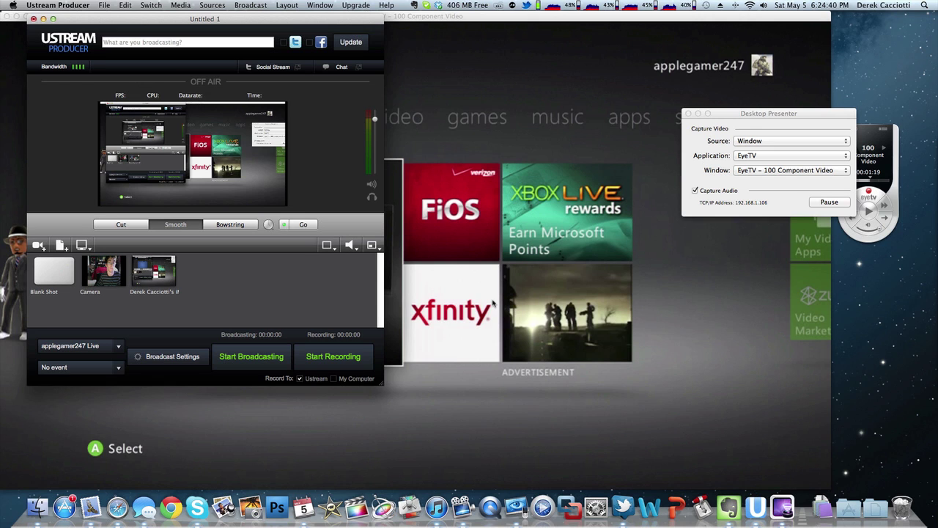
click(804, 113)
drag(804, 114, 894, 27)
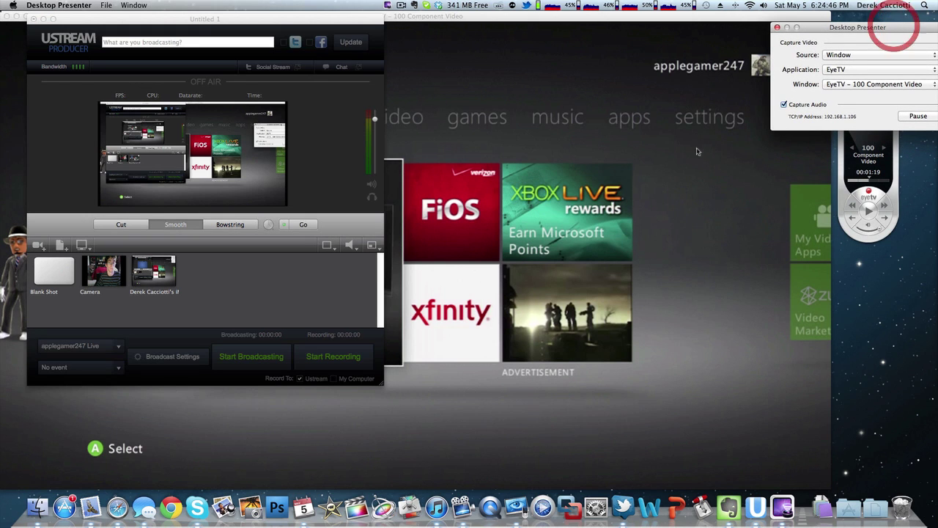